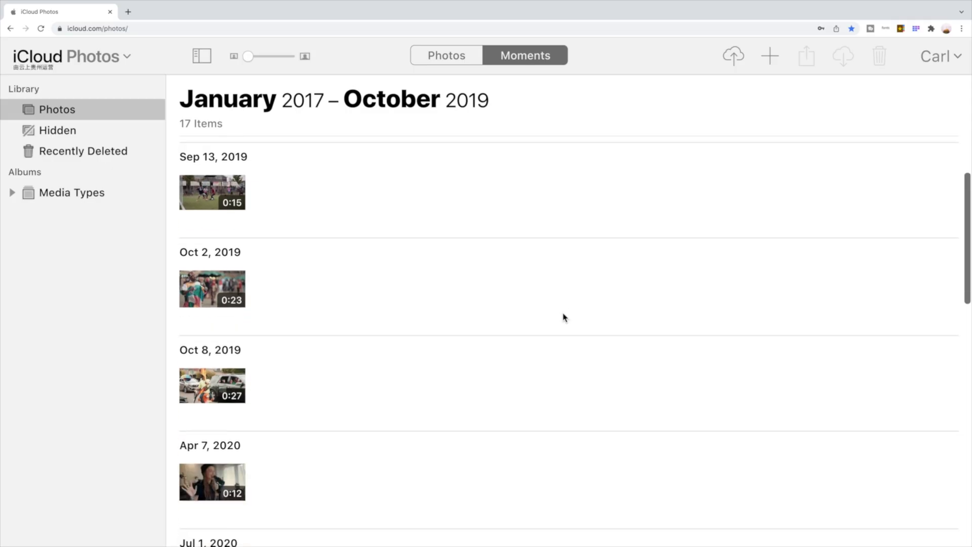
scroll(563, 318, down, 3)
scroll(564, 318, down, 2)
scroll(563, 317, down, 3)
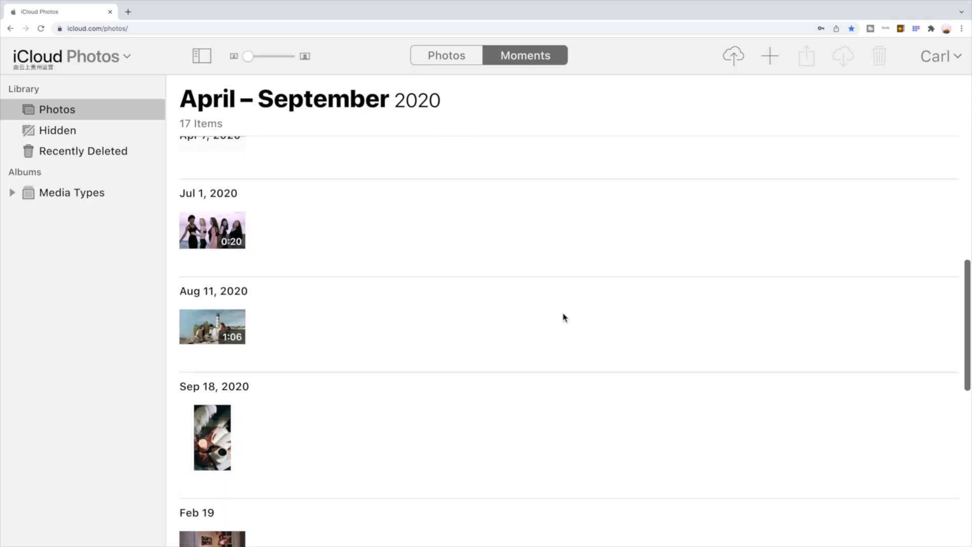
scroll(564, 318, down, 3)
scroll(563, 317, down, 3)
scroll(564, 317, down, 3)
scroll(564, 318, down, 3)
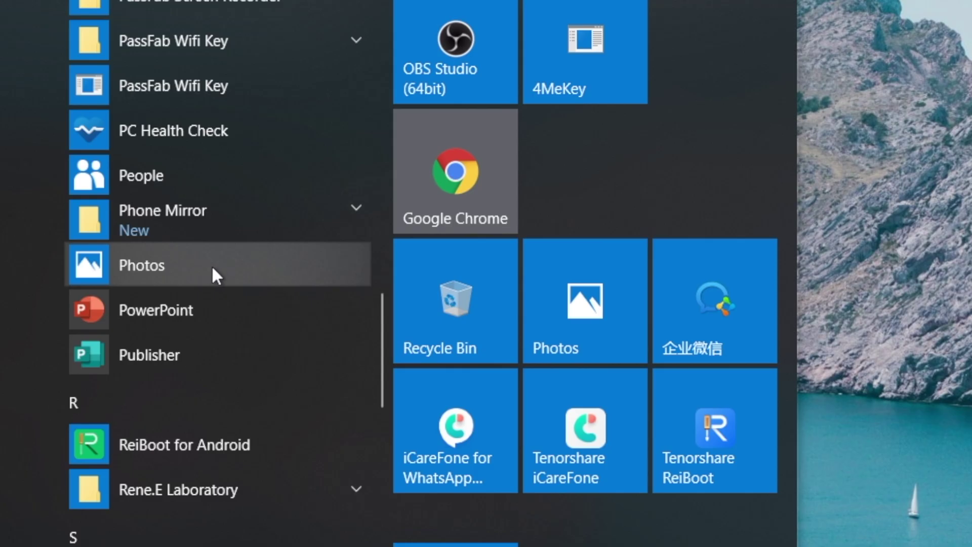
- Launch Photos and start a USB-device import from the connected iPhone
click(212, 266)
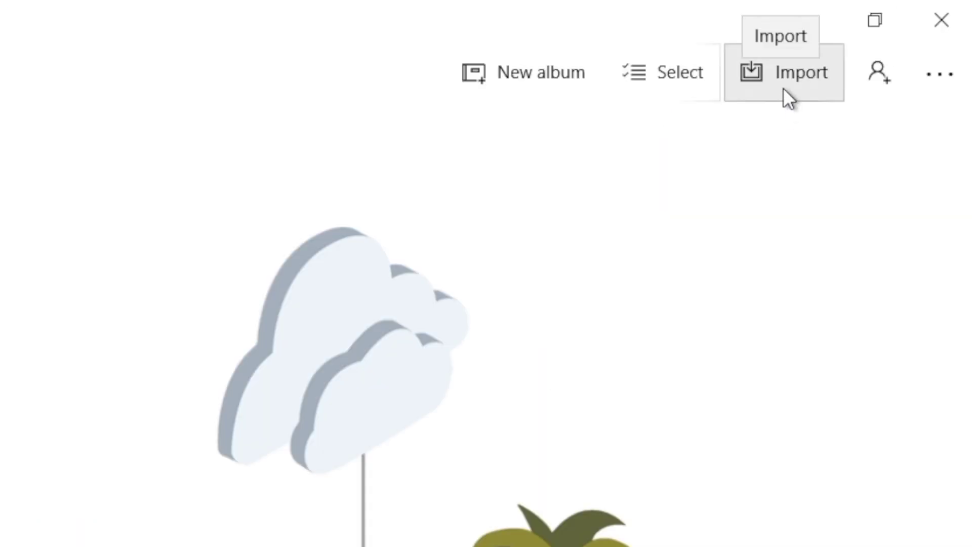
click(783, 87)
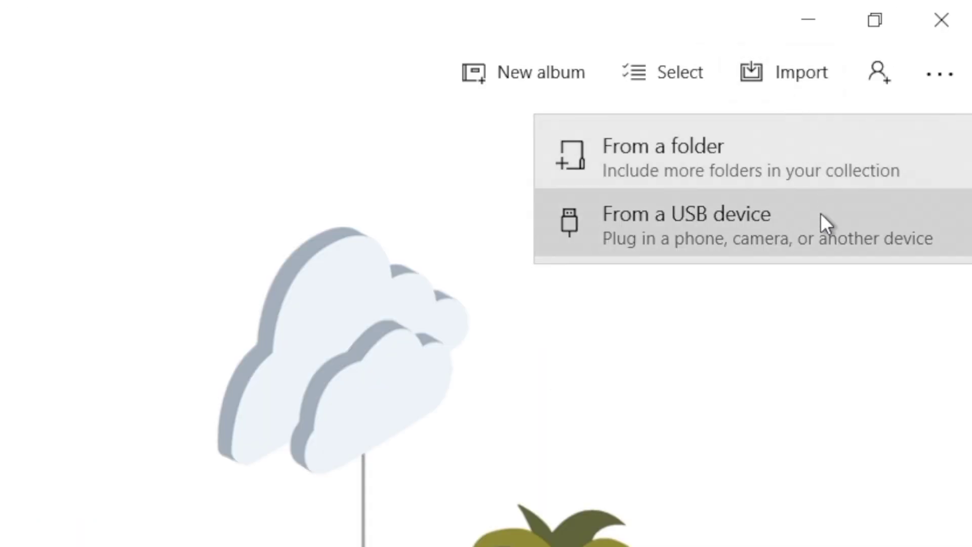
click(824, 222)
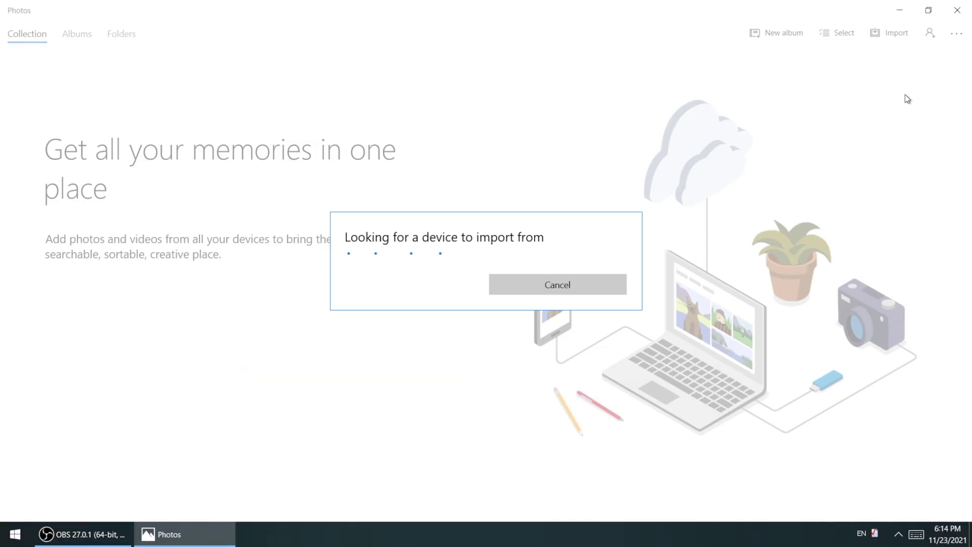
scroll(525, 348, down, 5)
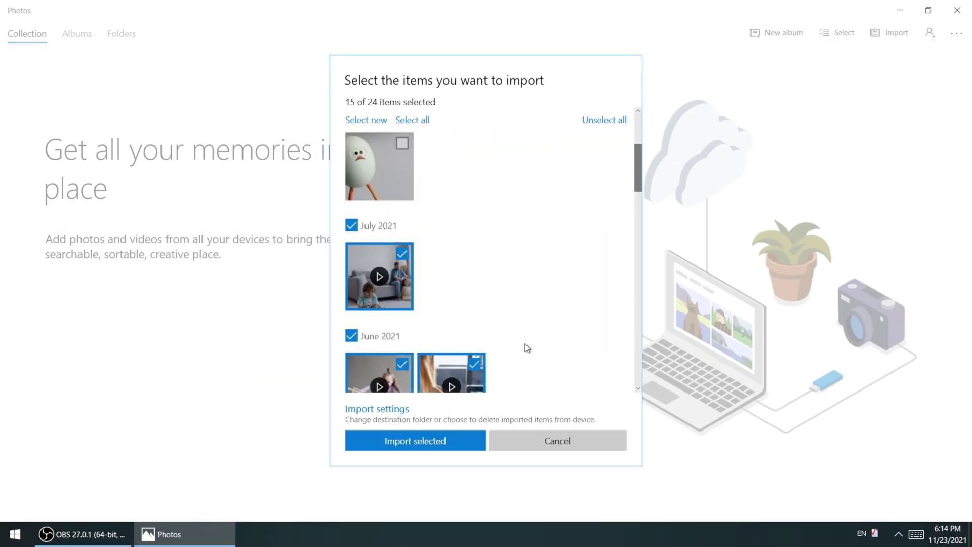
scroll(524, 349, down, 5)
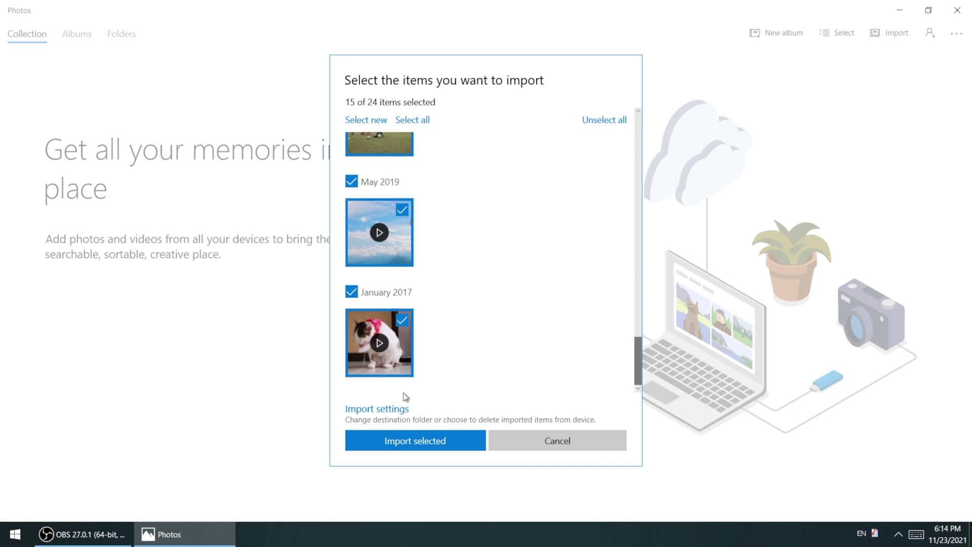
- Change the import destination to Pictures\photos and import the selected iPhone videos
click(384, 411)
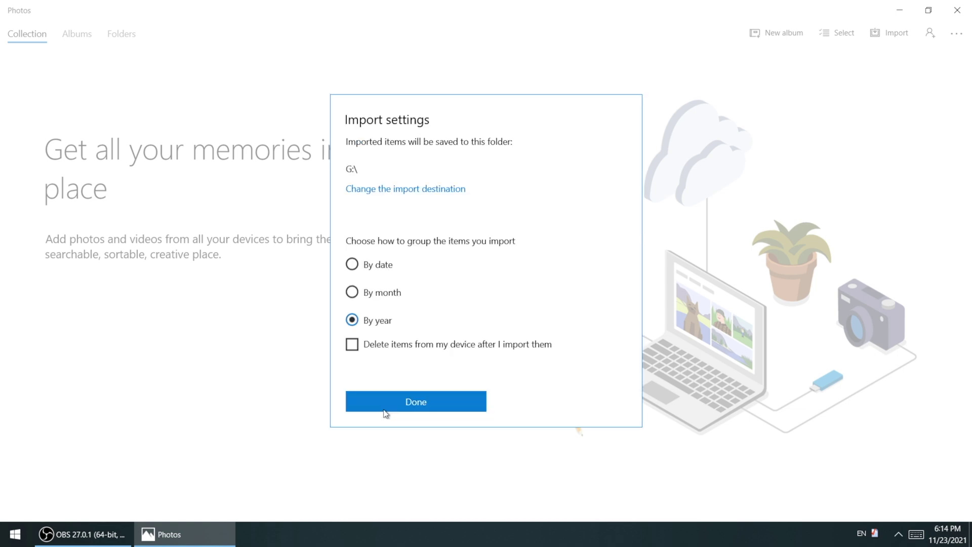
click(437, 195)
click(51, 102)
click(283, 106)
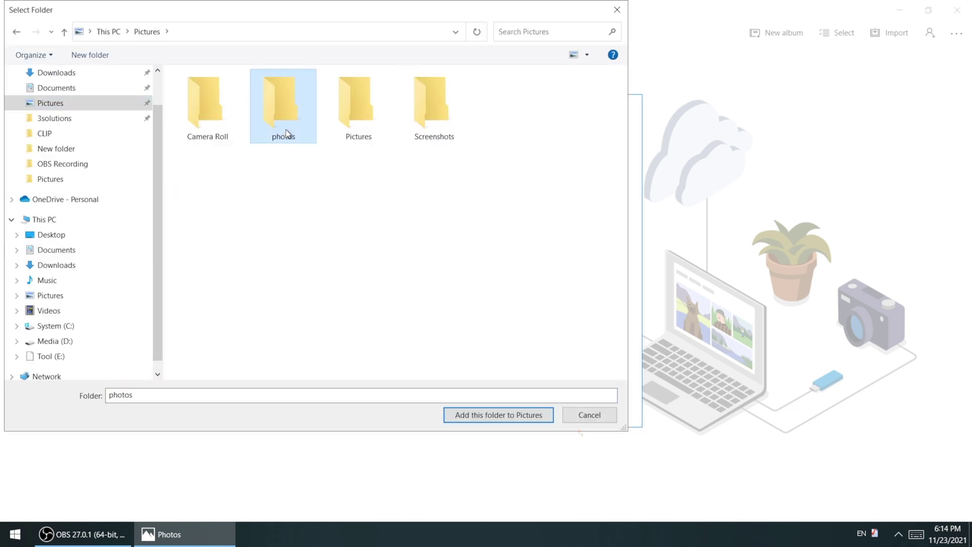
click(499, 415)
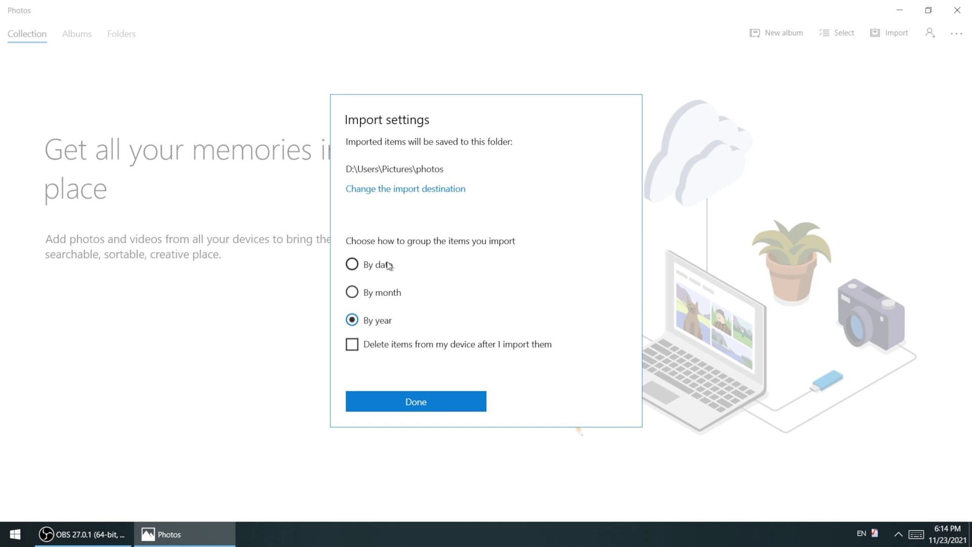
click(440, 398)
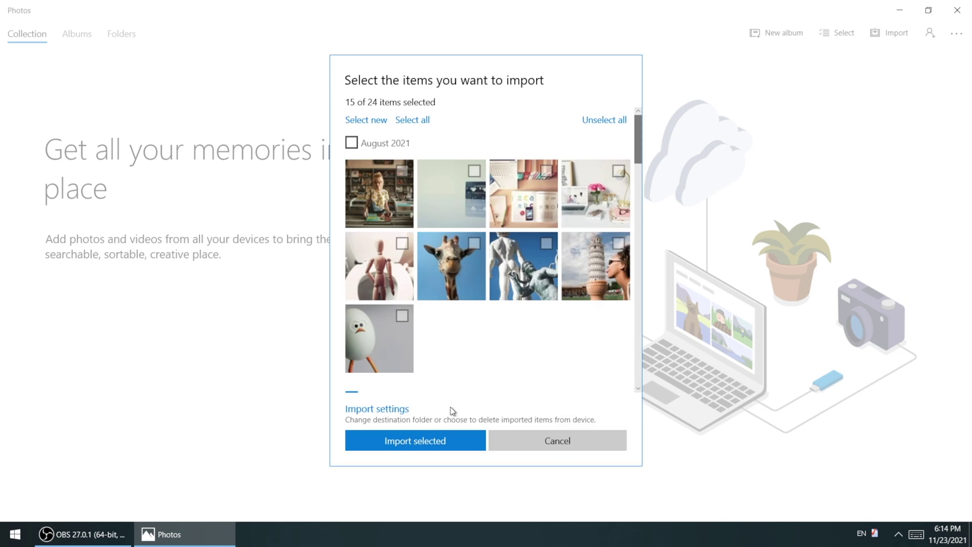
click(456, 439)
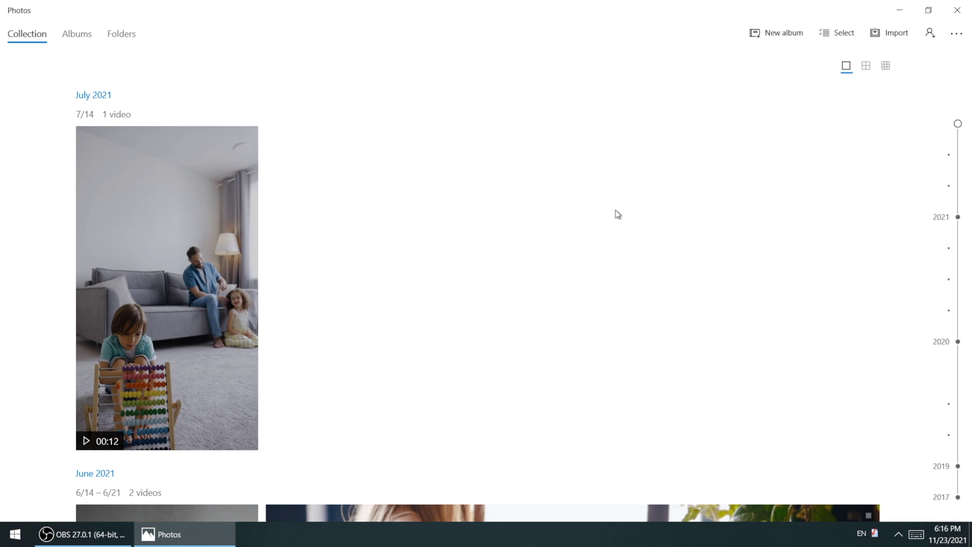
scroll(615, 208, down, 3)
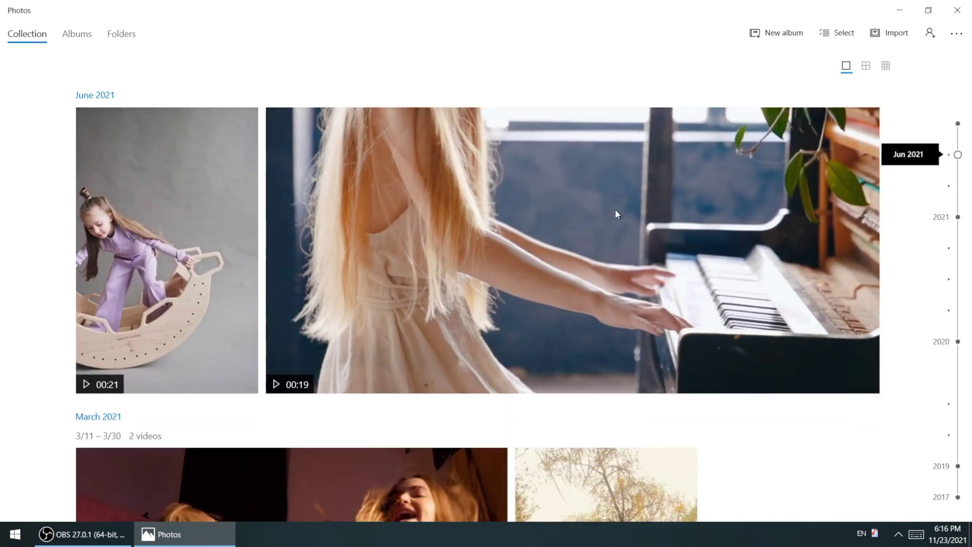
scroll(616, 209, down, 3)
scroll(616, 209, down, 3)
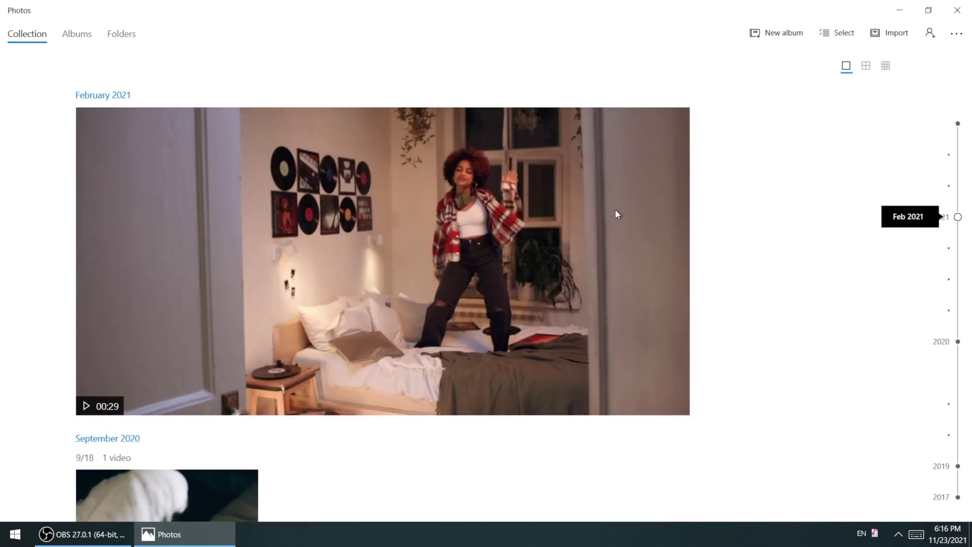
scroll(615, 209, down, 3)
scroll(616, 209, down, 2)
scroll(615, 209, down, 2)
scroll(617, 214, down, 3)
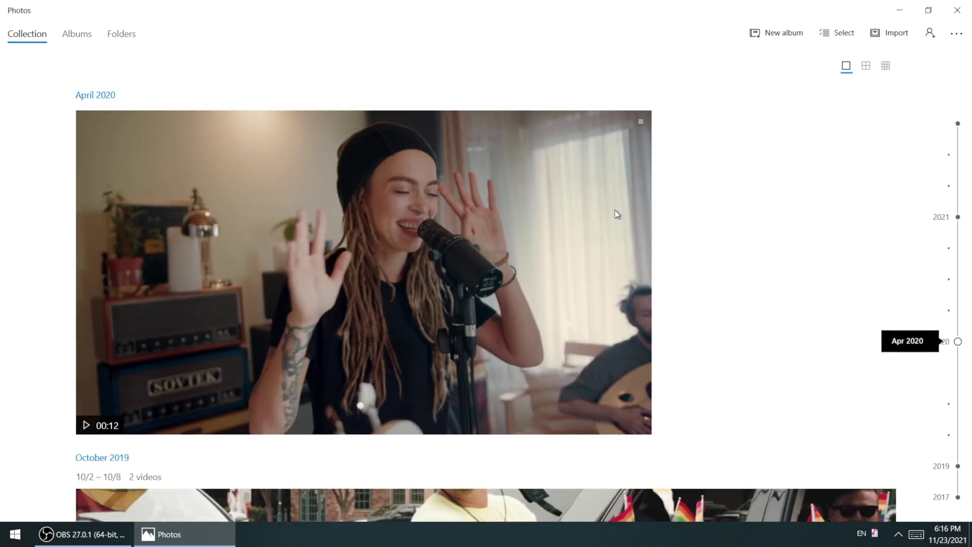
scroll(617, 214, down, 3)
scroll(617, 214, down, 2)
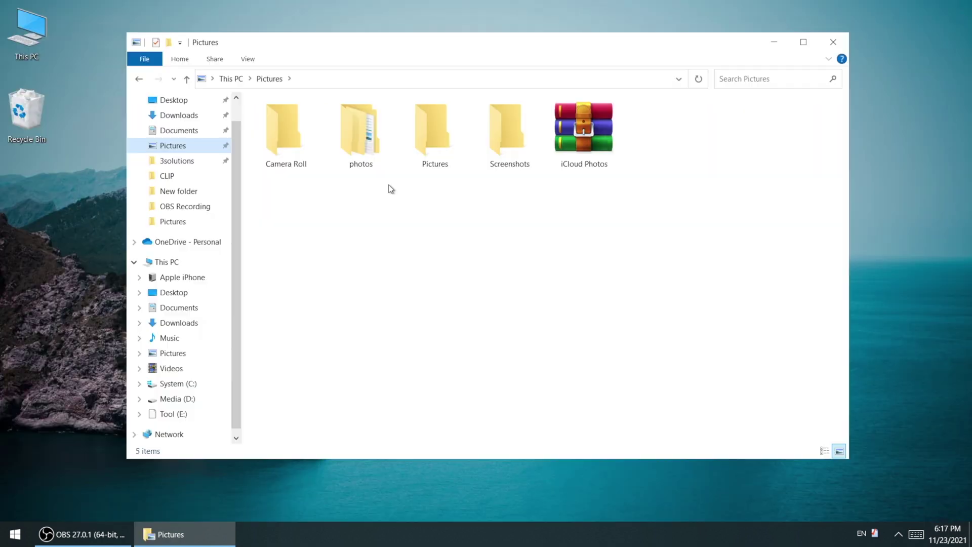
- Open Pictures\photos, look inside the 2017 folder, then play a 2021 video
double_click(361, 144)
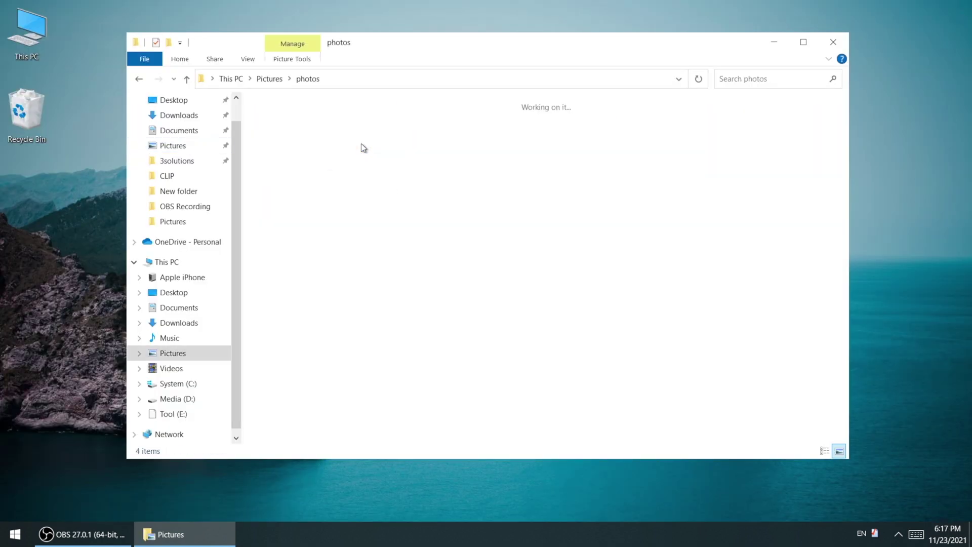
click(287, 163)
double_click(288, 163)
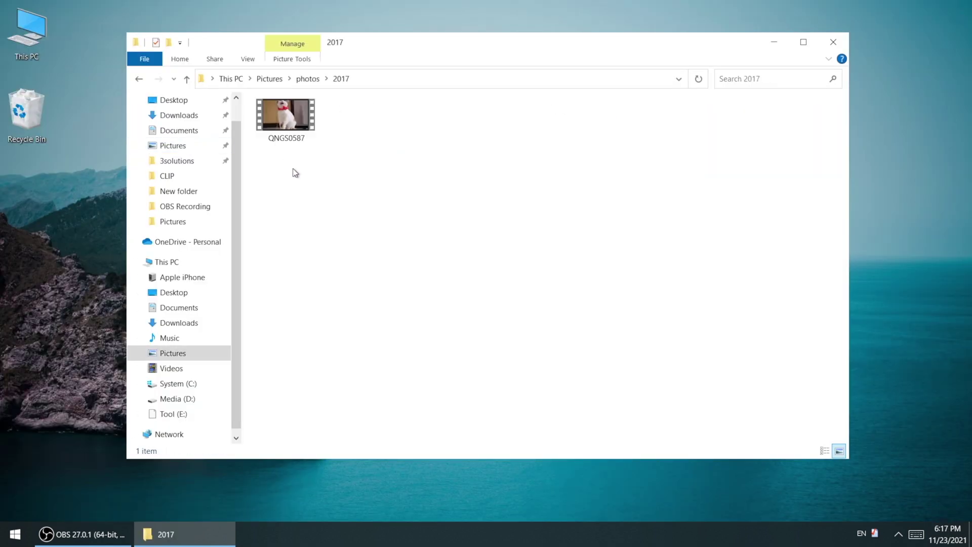
click(186, 79)
double_click(506, 124)
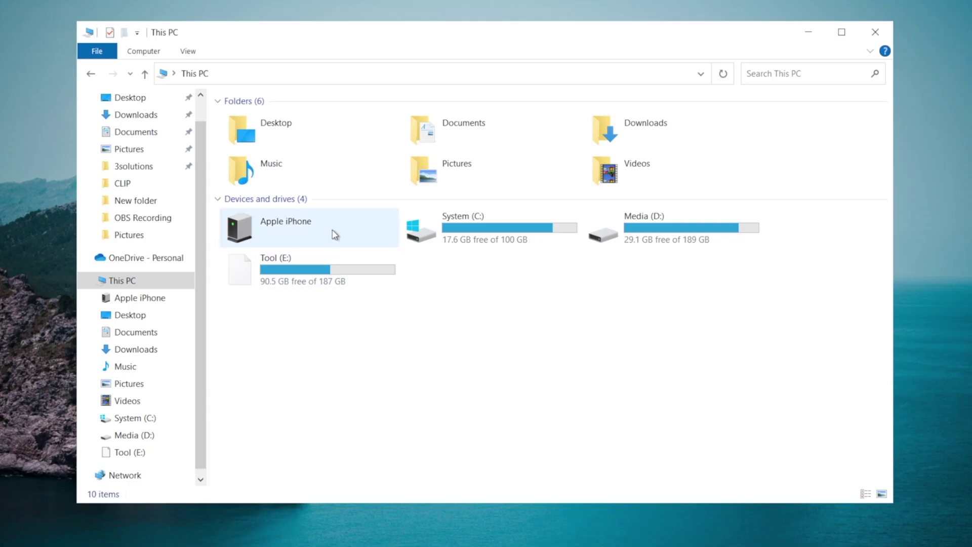
- Browse the iPhone's Internal Storage, DCIM and 201701 folders, then return to Internal Storage
double_click(333, 232)
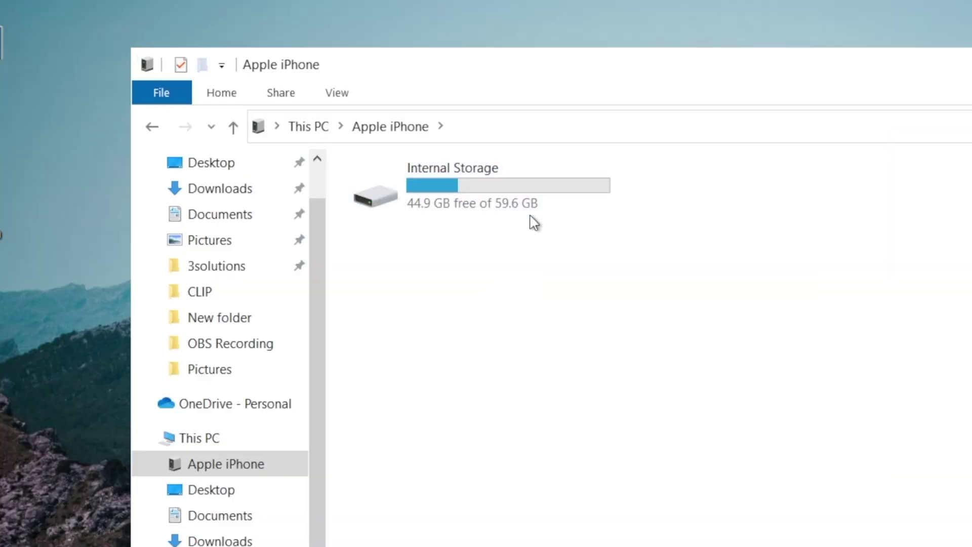
double_click(338, 114)
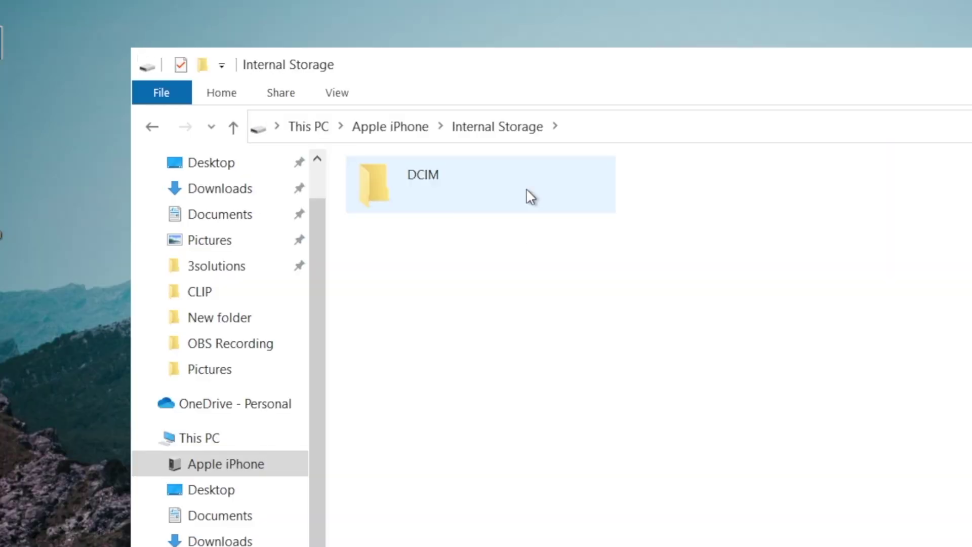
double_click(526, 188)
click(341, 119)
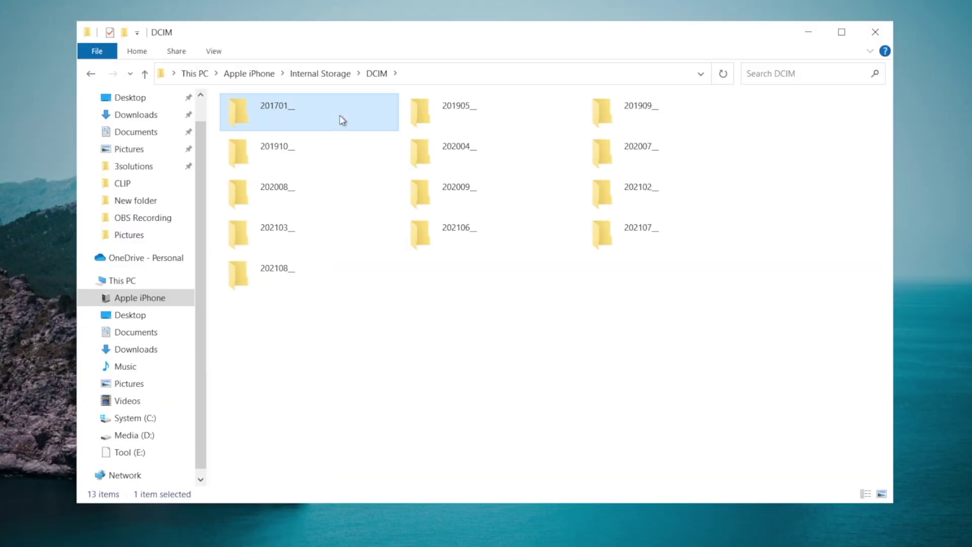
double_click(341, 119)
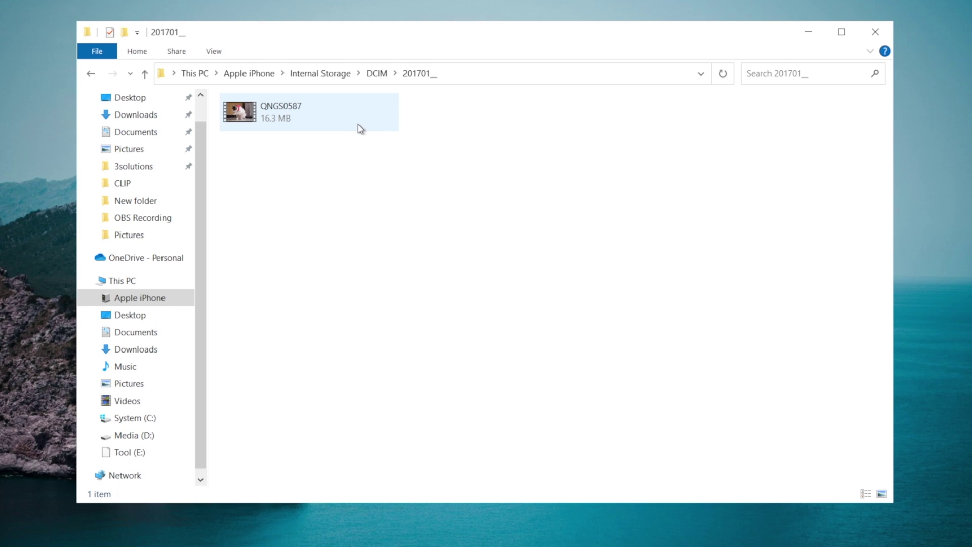
click(145, 73)
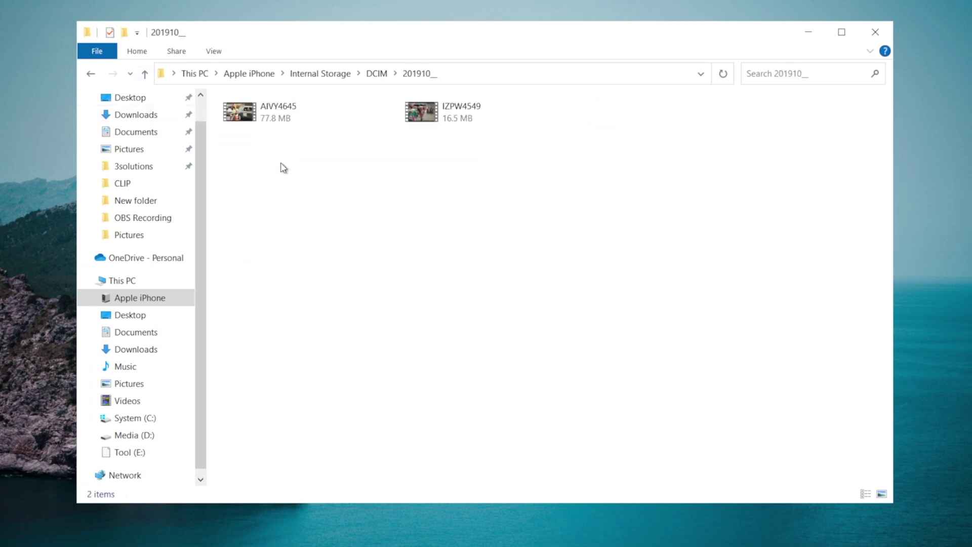
click(144, 74)
- Copy the DCIM folder into Pictures\photos and open the copied folder
right_click(319, 119)
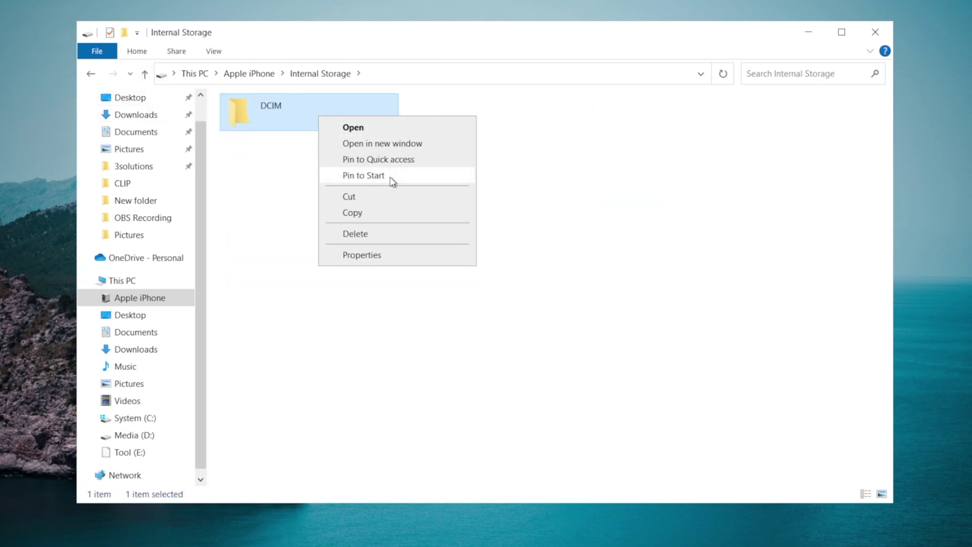
click(386, 215)
click(129, 150)
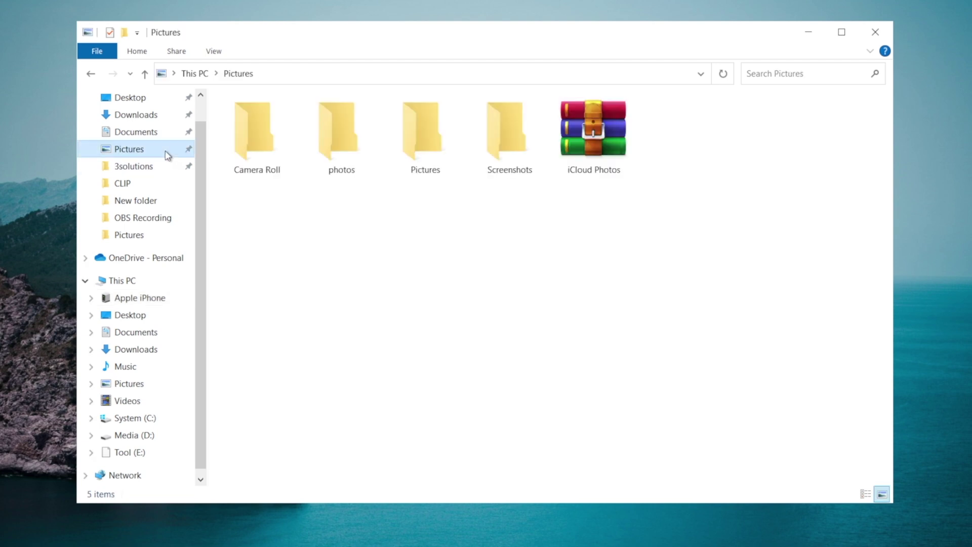
double_click(342, 119)
right_click(341, 173)
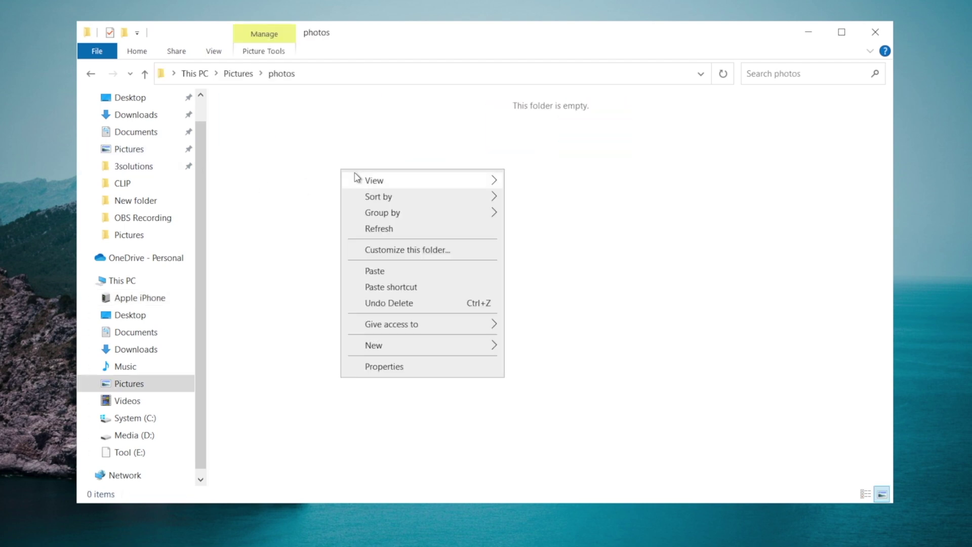
click(401, 273)
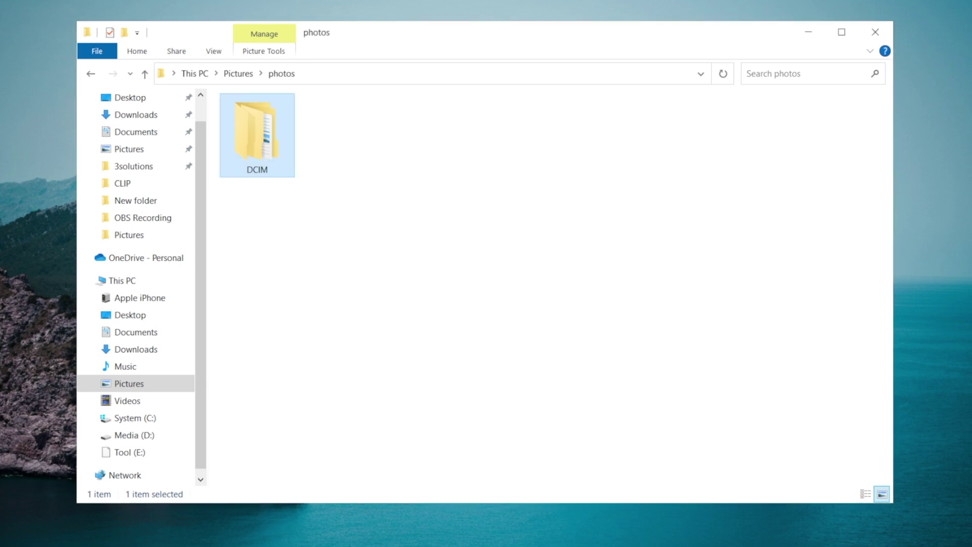
double_click(268, 158)
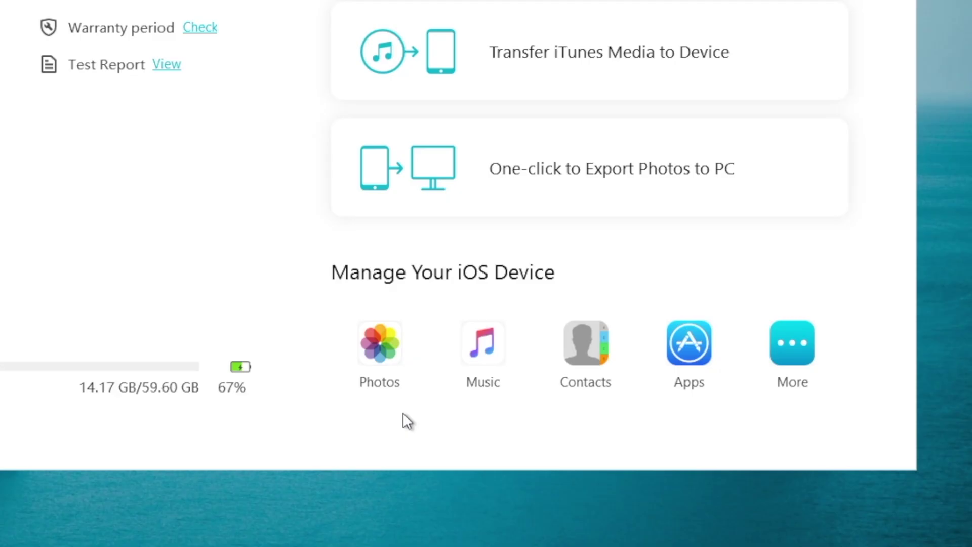
- Select 15 items in iCareFone's Photos library and export them to Pictures\photos
click(373, 345)
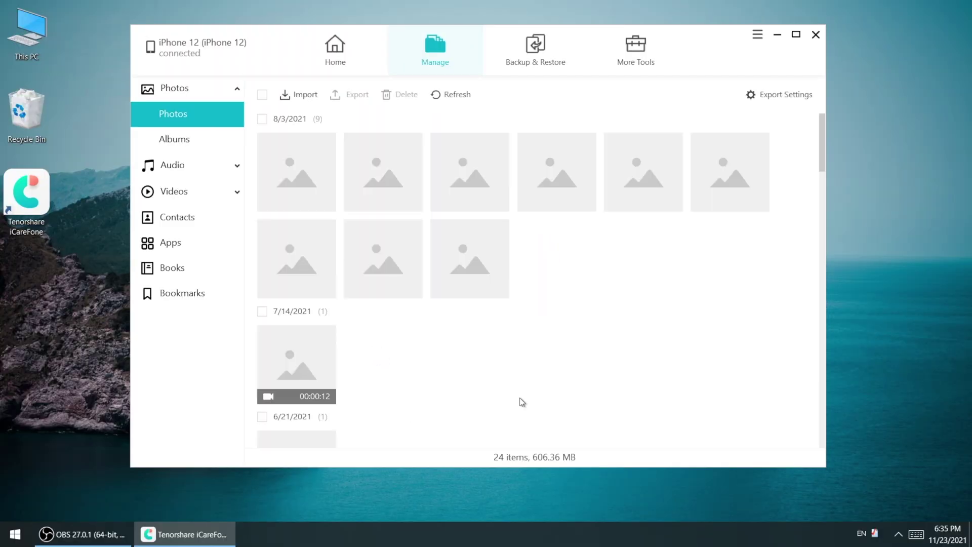
scroll(521, 402, down, 5)
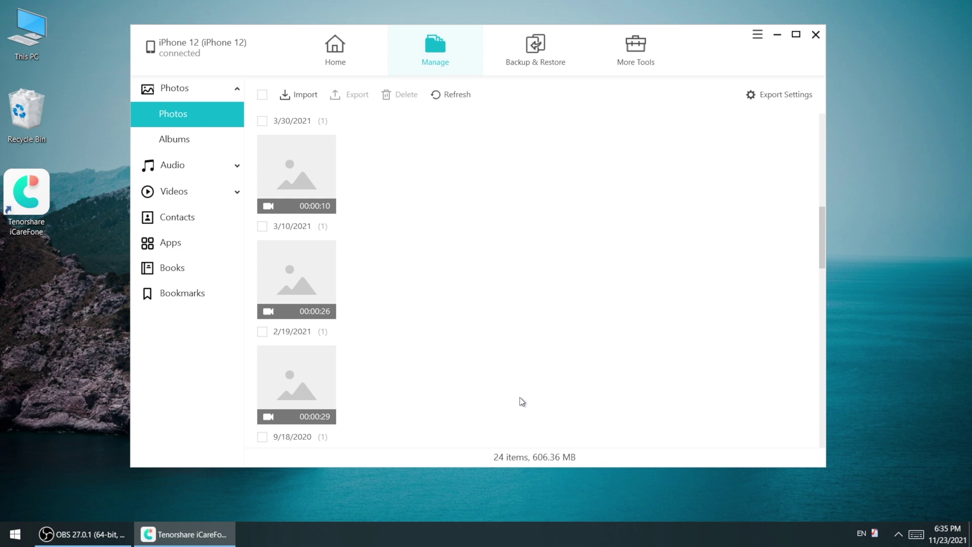
scroll(521, 401, down, 5)
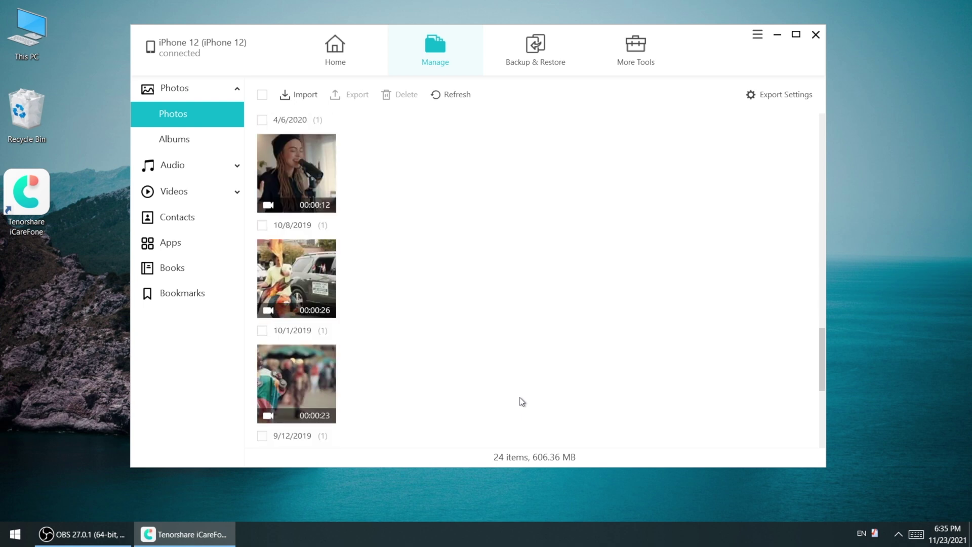
scroll(521, 401, down, 5)
scroll(380, 236, up, 5)
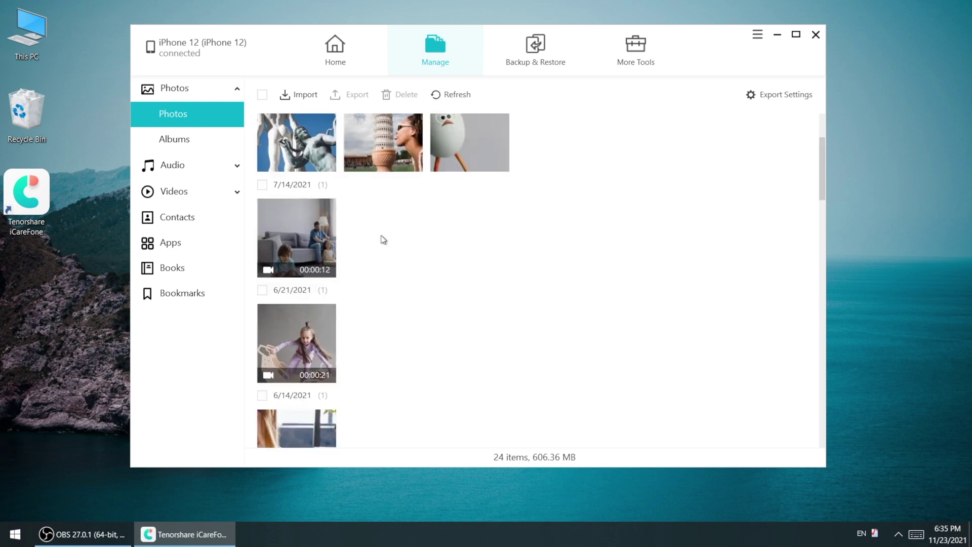
drag(383, 235, 302, 471)
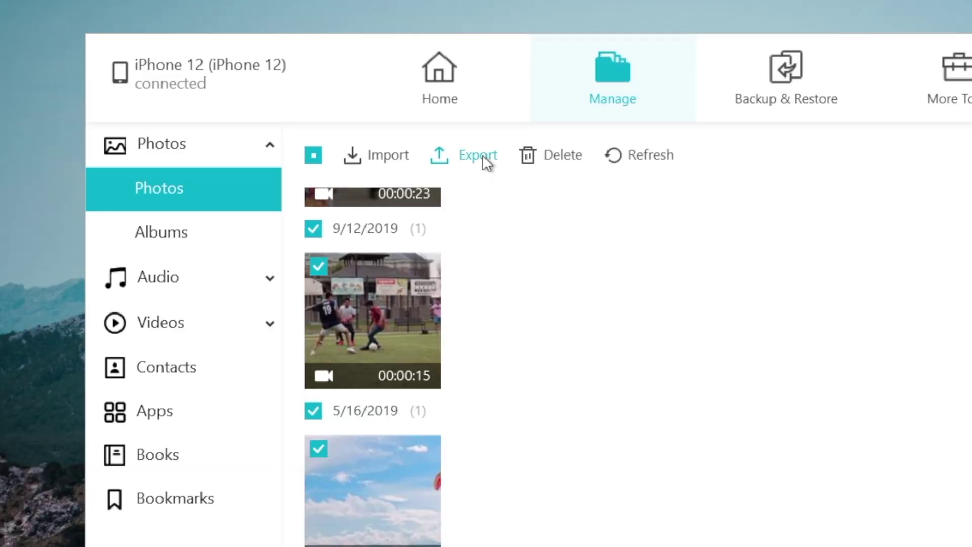
click(478, 155)
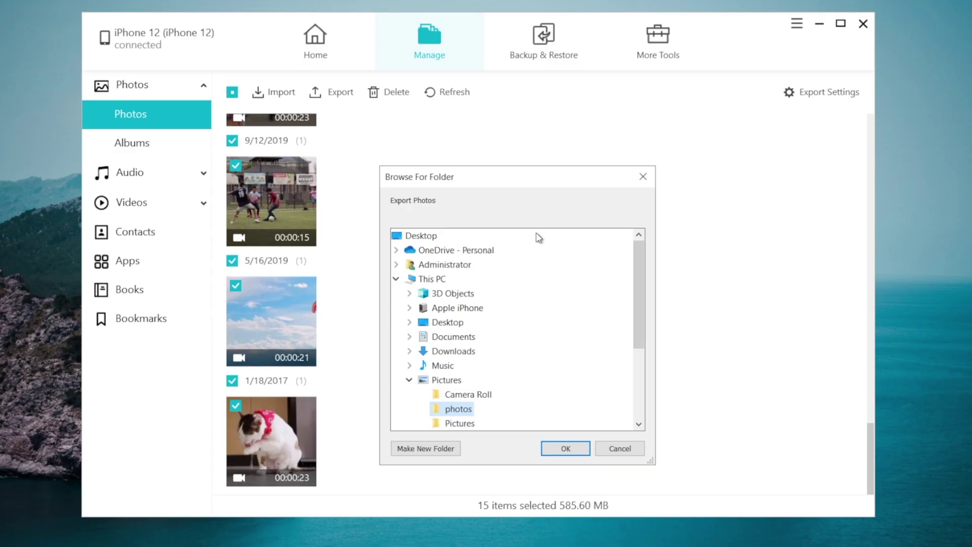
click(573, 447)
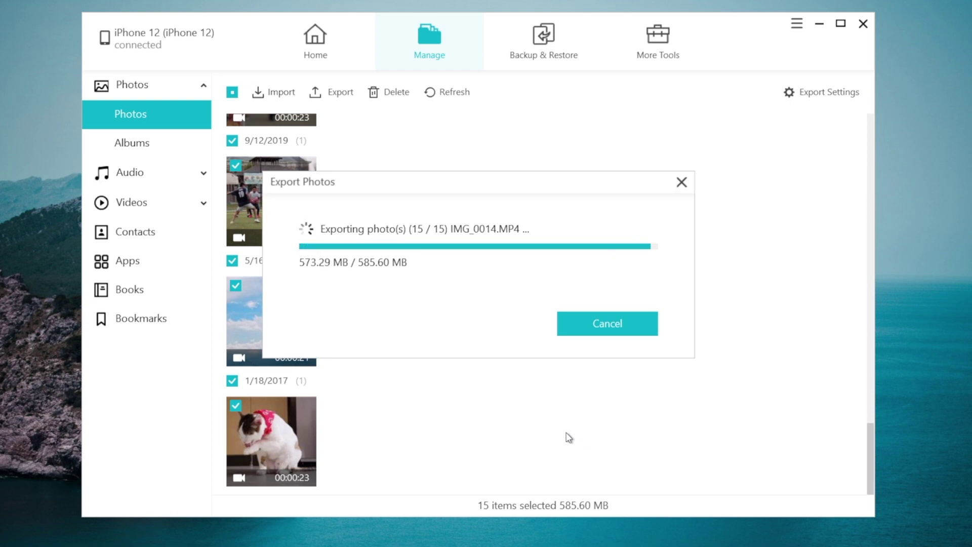
click(521, 327)
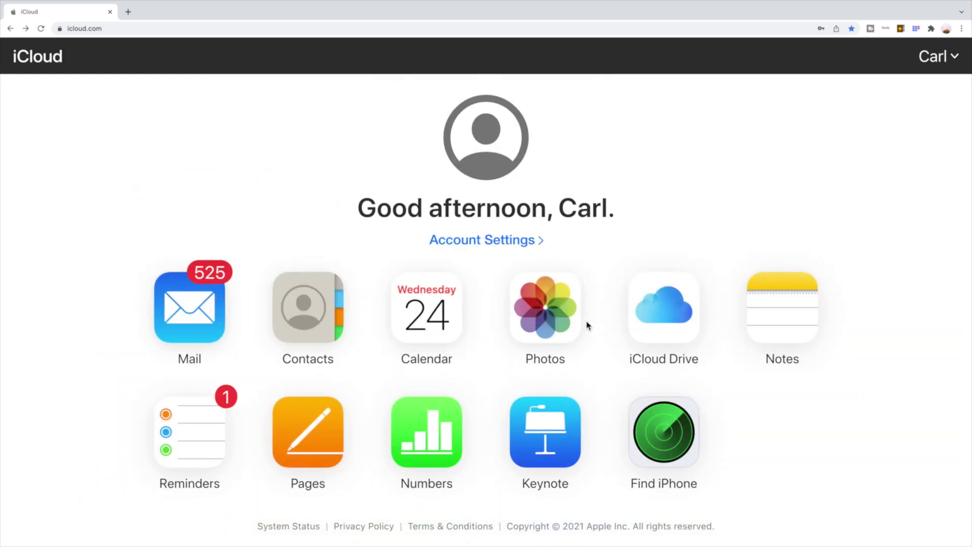
- Open the iCloud Photos library and drag-select all 13 videos
click(566, 317)
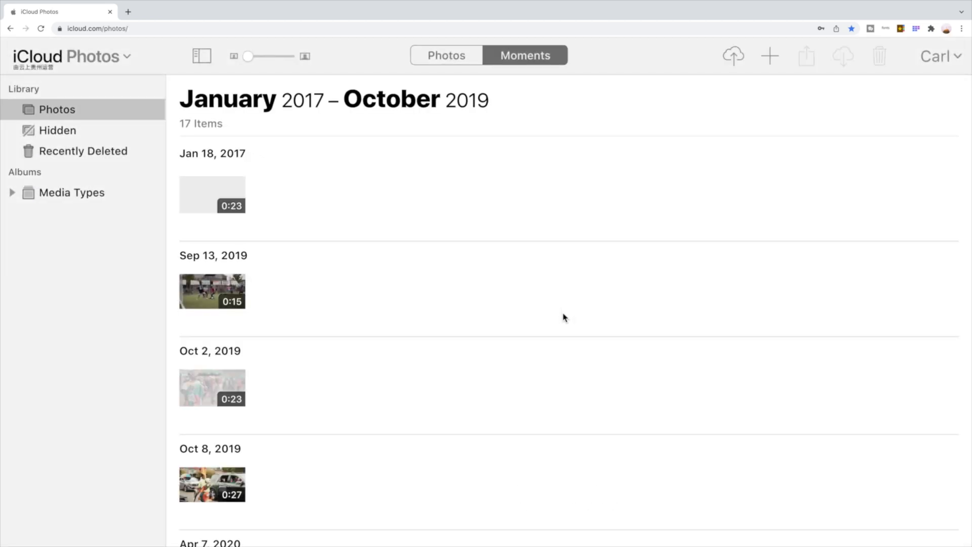
scroll(563, 318, down, 4)
scroll(563, 318, down, 4)
scroll(564, 318, down, 4)
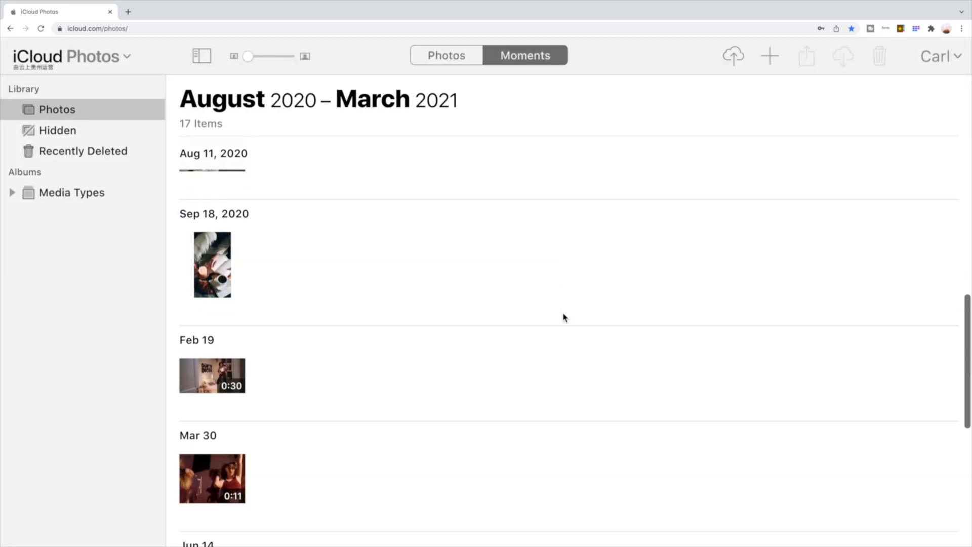
scroll(564, 318, down, 4)
scroll(564, 317, down, 4)
scroll(563, 318, down, 4)
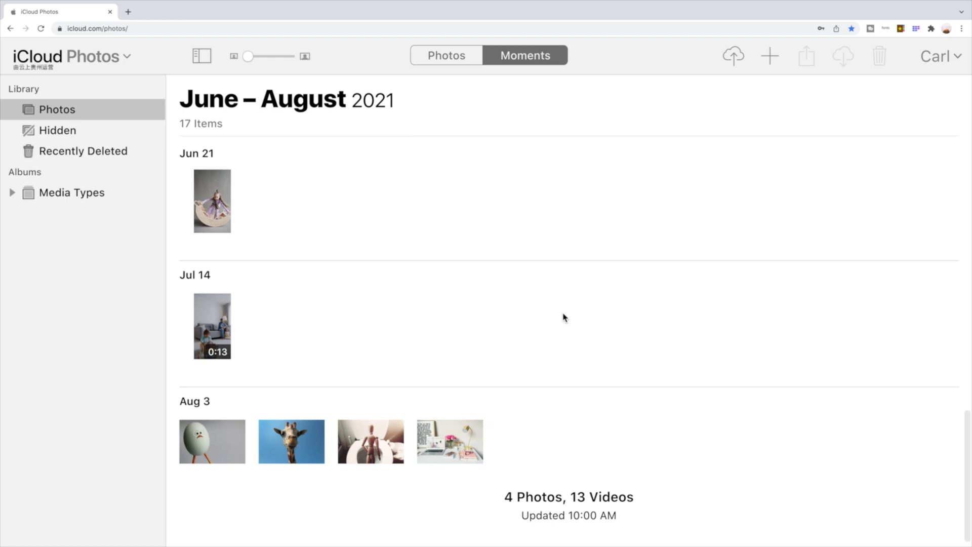
drag(340, 392, 207, 188)
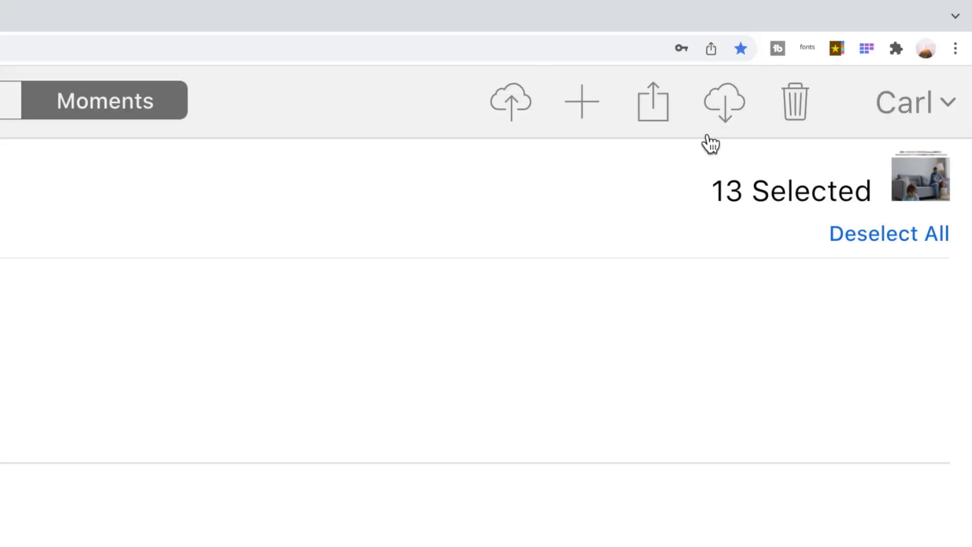
- Download iCloud Photos.zip, extract it in place with 7-Zip, and open the extracted folder
click(726, 102)
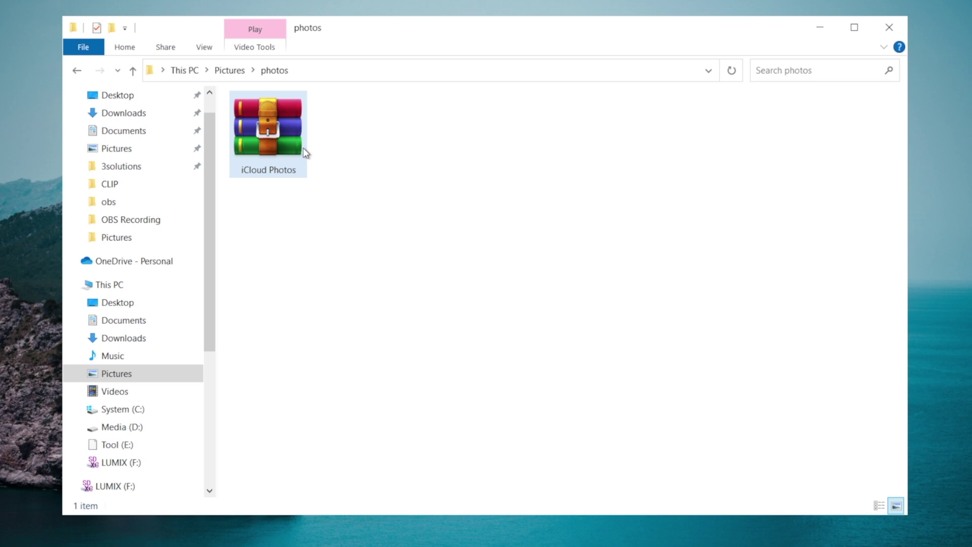
click(305, 152)
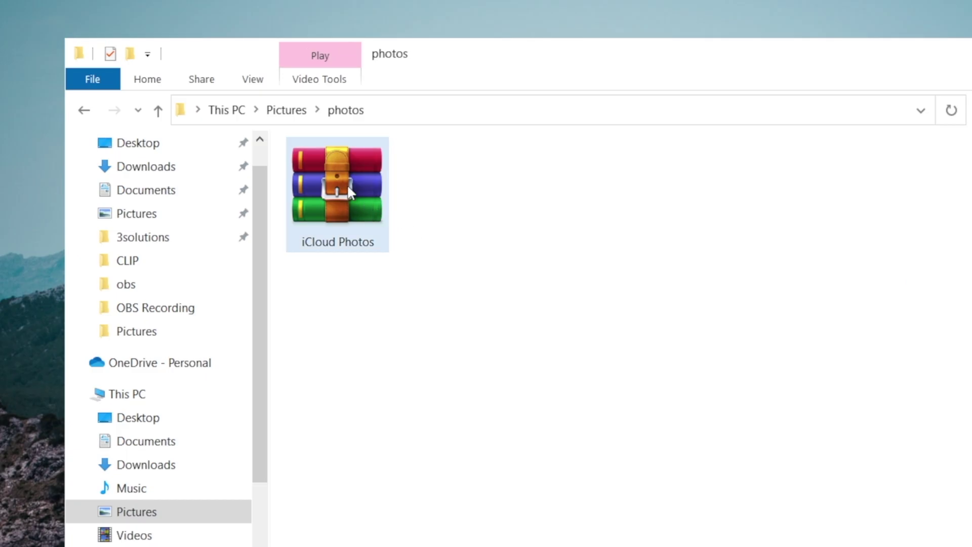
right_click(348, 184)
mouse_move(395, 223)
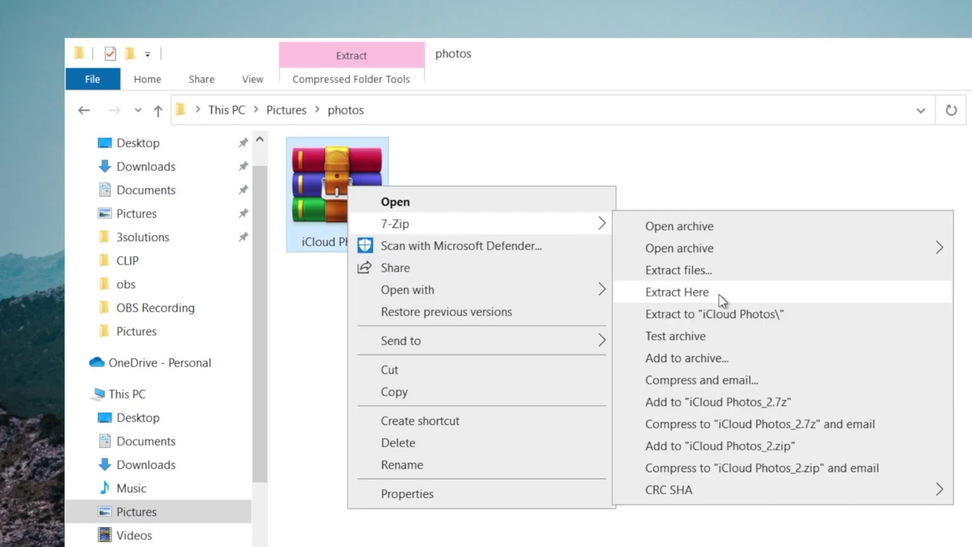
click(720, 295)
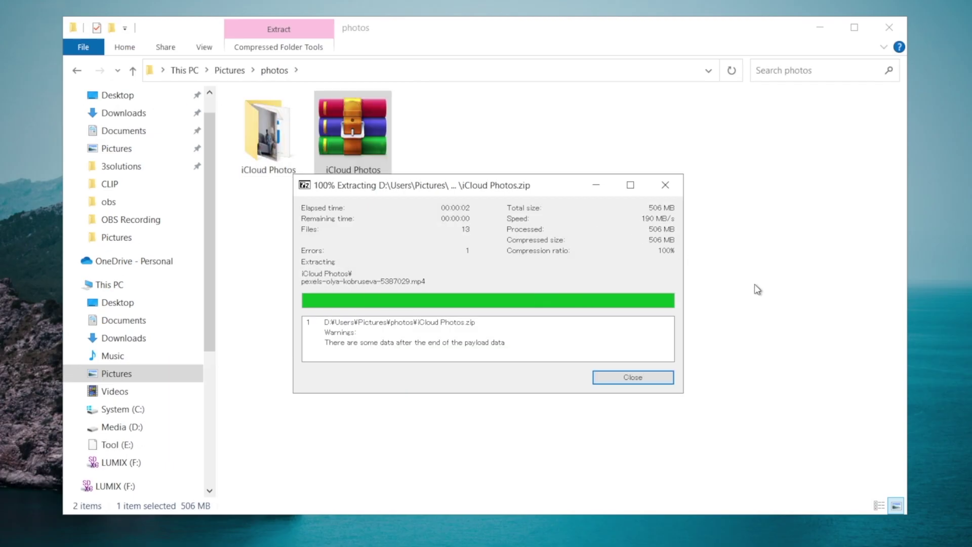
click(633, 376)
double_click(268, 137)
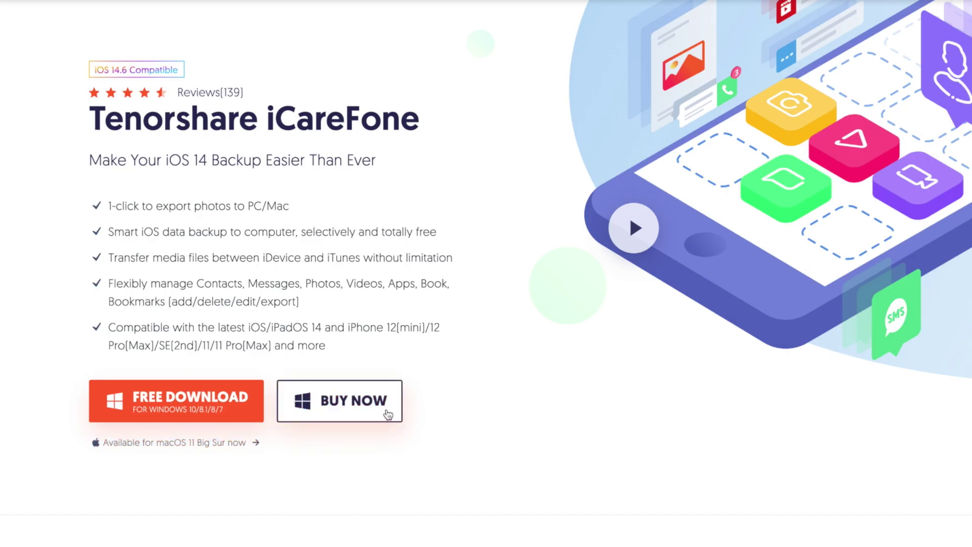
- Choose BUY NOW on the iCareFone product page to see license prices
click(388, 413)
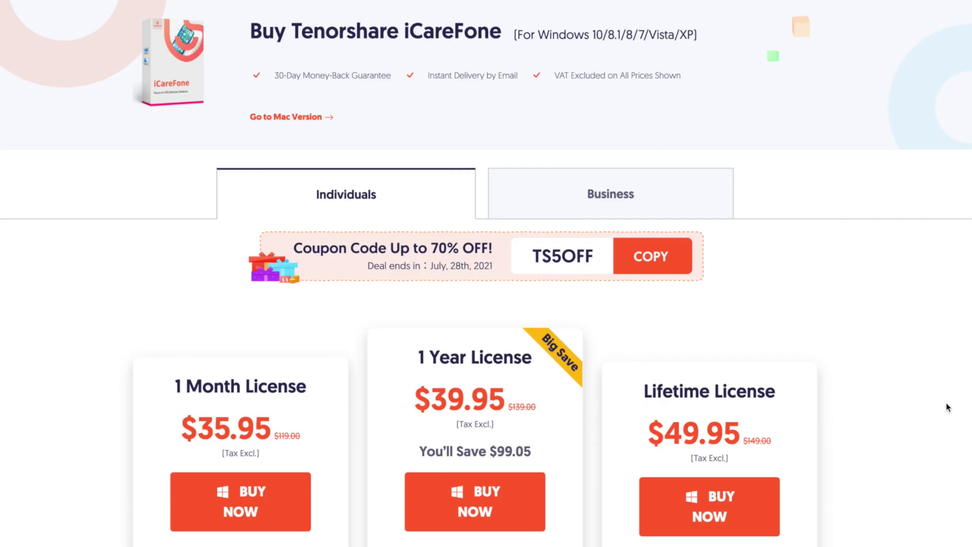